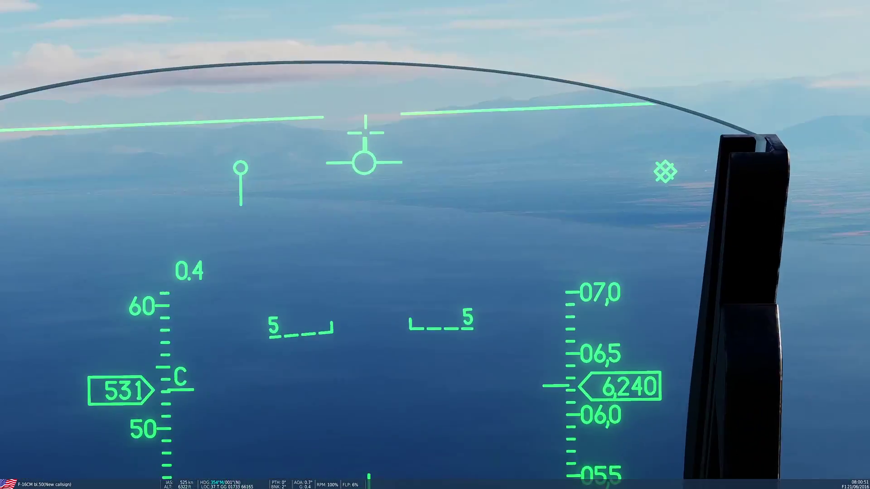
pyautogui.scroll(-5, 643, 143)
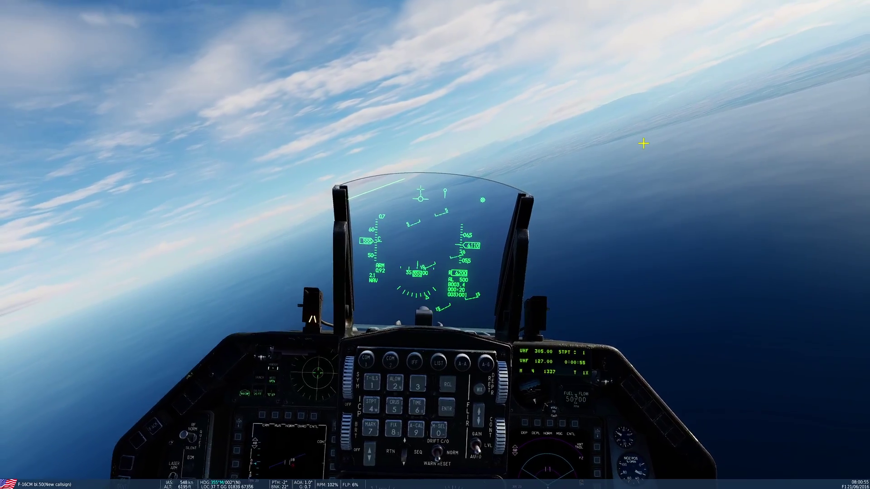
pyautogui.scroll(5, 644, 143)
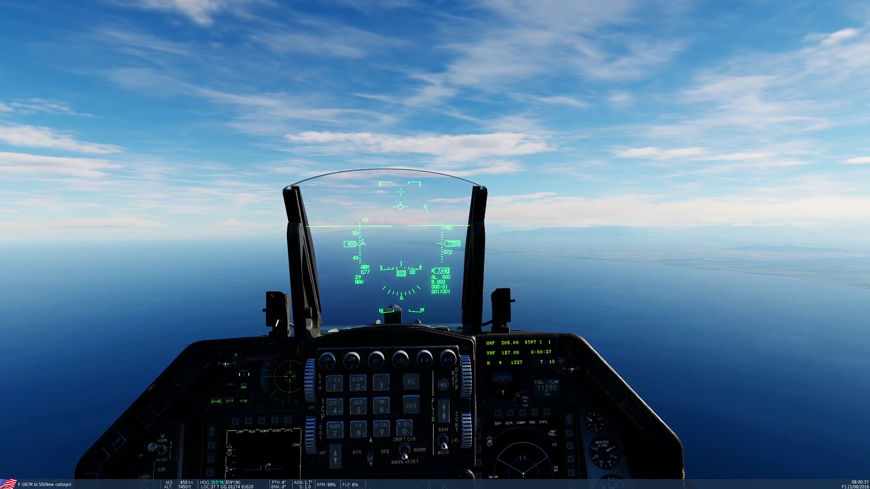
# Zoom in on the head-up display to read speed and G during the turn
pyautogui.press('KP_Multiply')
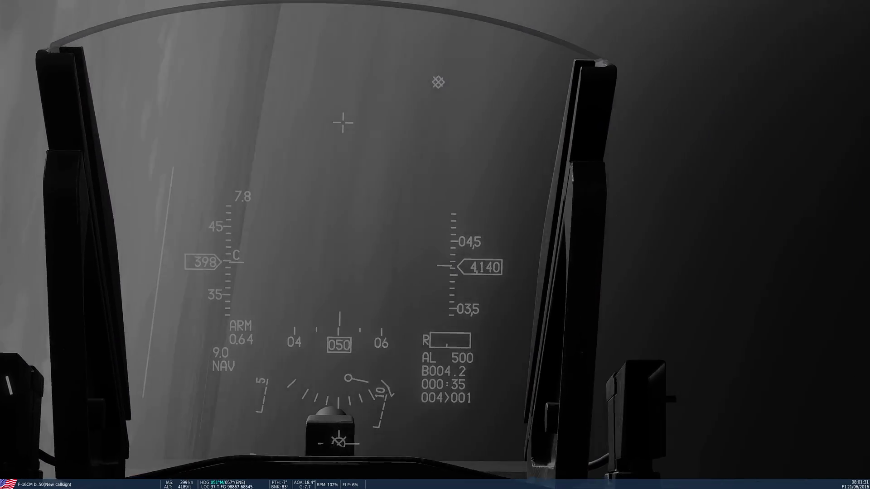
# Zoom back out to the wide cockpit view while holding the greyed-out 8 G turn
pyautogui.press('KP_Subtract')
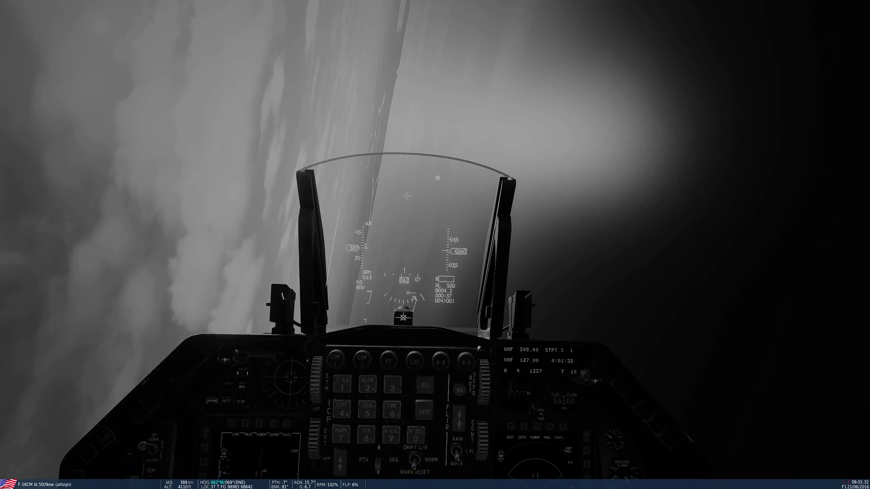